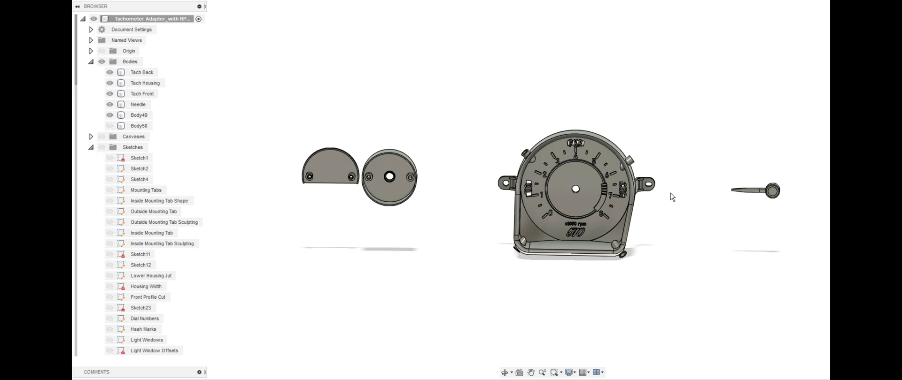
- Examine the front and back of the Needle body, including its hub and arm
right_drag(756, 217, 740, 217)
middle_drag(756, 215, 676, 217)
scroll(714, 199, up, 3)
scroll(713, 199, up, 6)
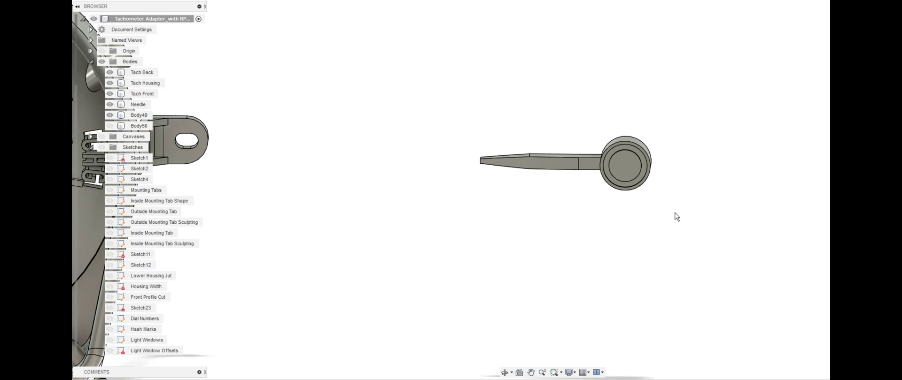
scroll(487, 182, down, 4)
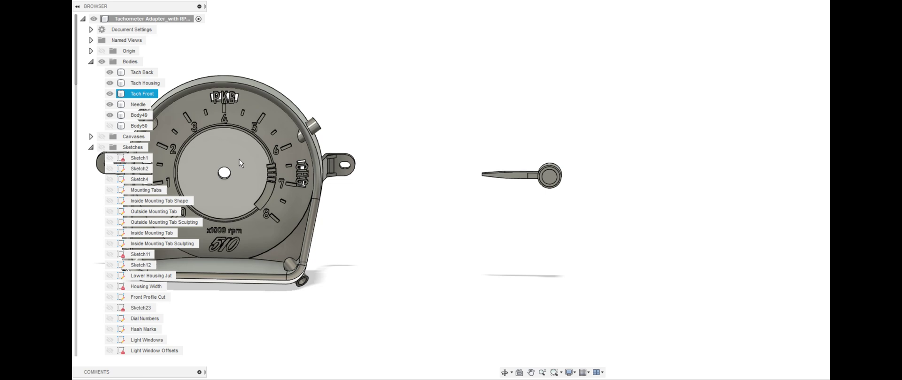
shift+middle_drag(478, 220, 346, 214)
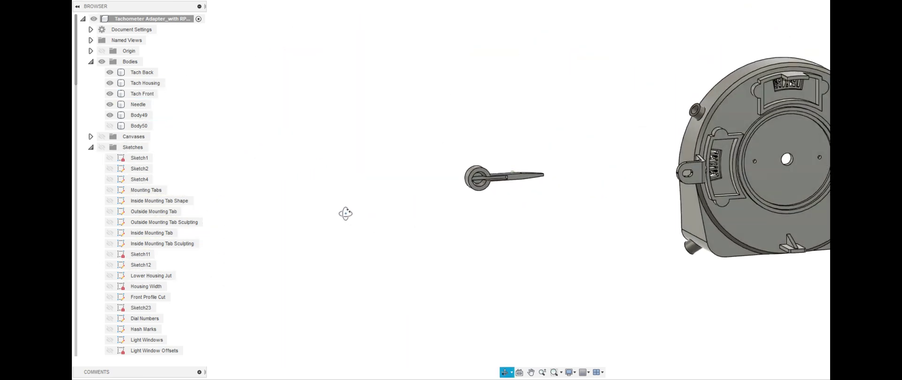
middle_drag(441, 203, 414, 208)
scroll(451, 187, up, 5)
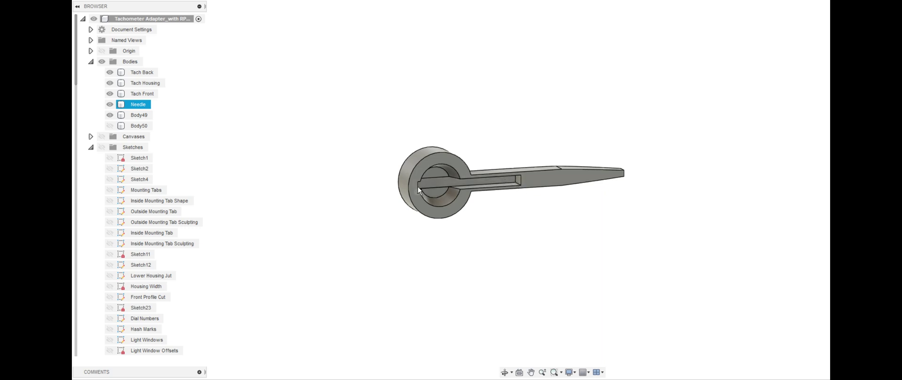
scroll(442, 215, down, 2)
scroll(442, 214, down, 3)
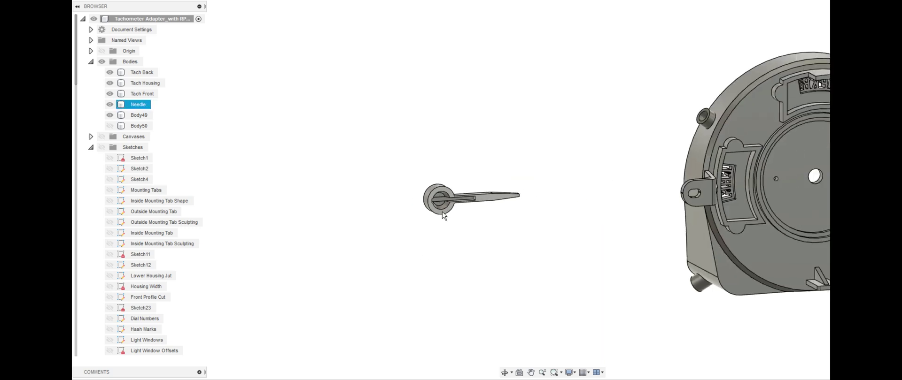
click(479, 229)
shift+middle_drag(479, 230, 780, 237)
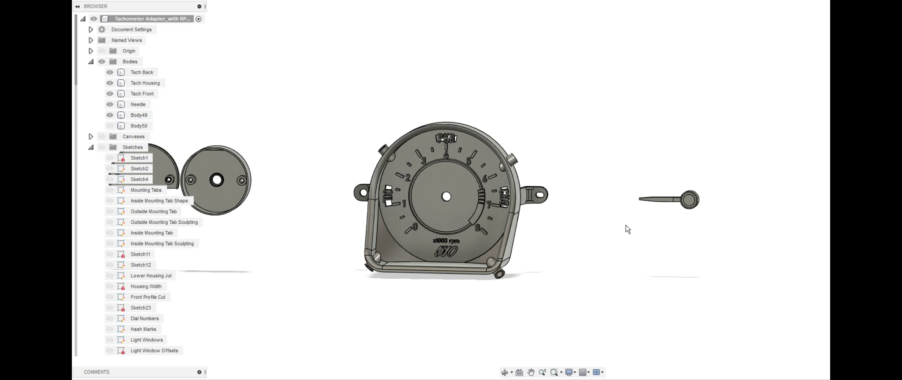
middle_drag(625, 237, 704, 240)
scroll(767, 239, up, 1)
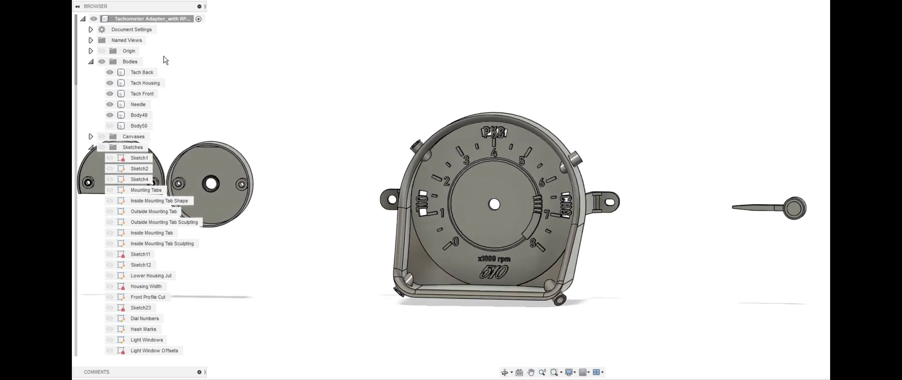
click(793, 210)
click(775, 209)
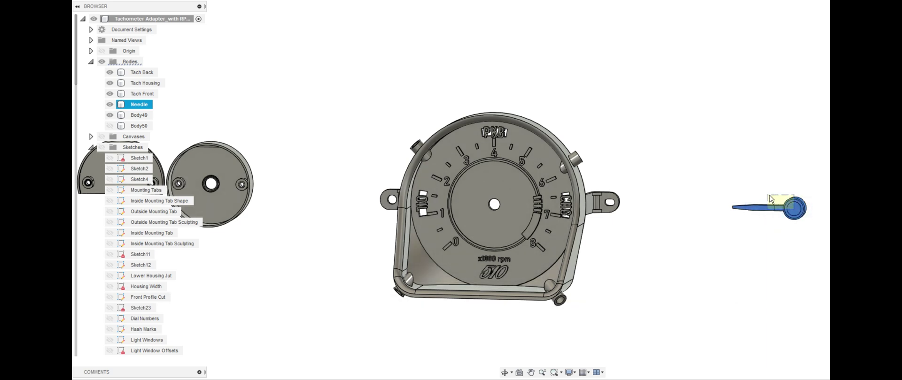
key(Escape)
click(769, 206)
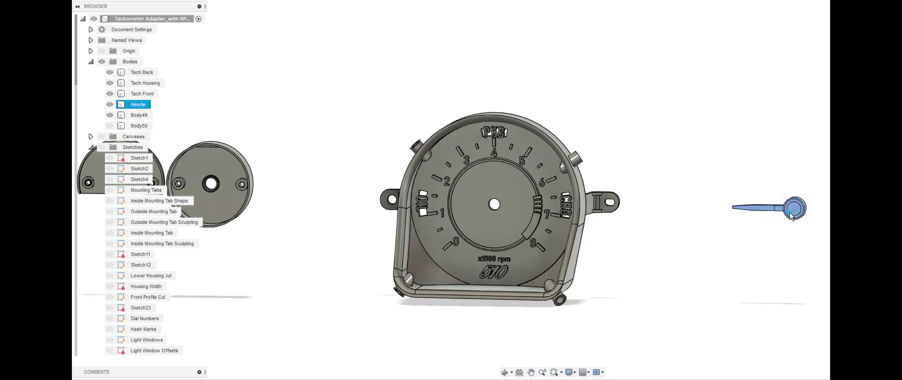
key(m)
drag(817, 209, 487, 211)
key(Escape)
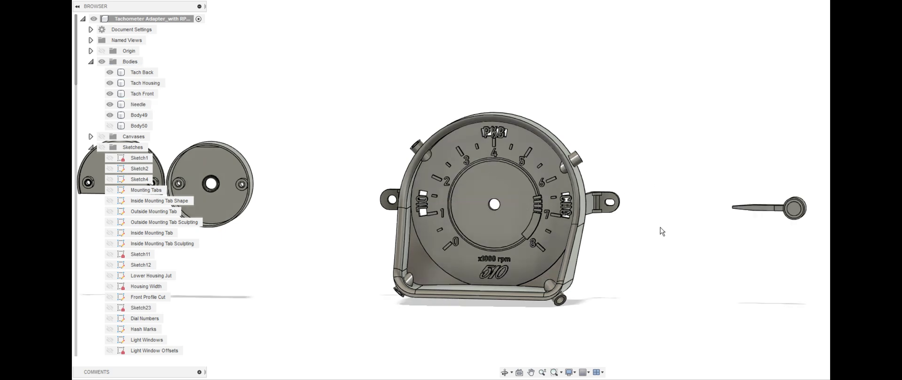
- Examine the dial markings on the front of the tachometer and the rear side of the assembled gauge
scroll(638, 245, up, 3)
middle_drag(638, 249, 876, 229)
scroll(696, 211, up, 2)
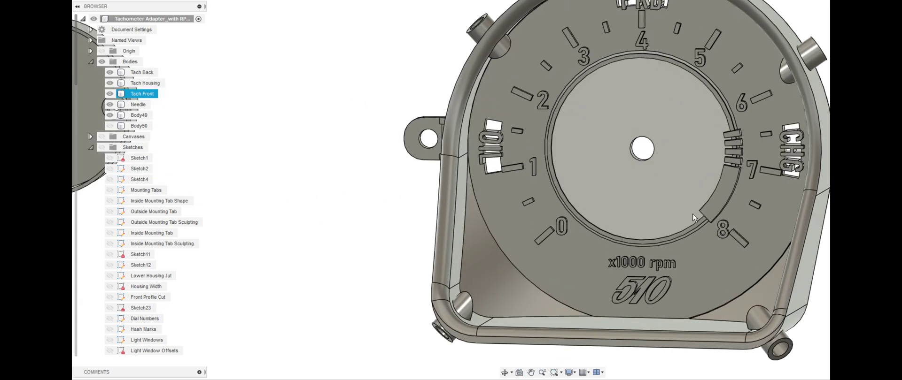
scroll(701, 159, down, 5)
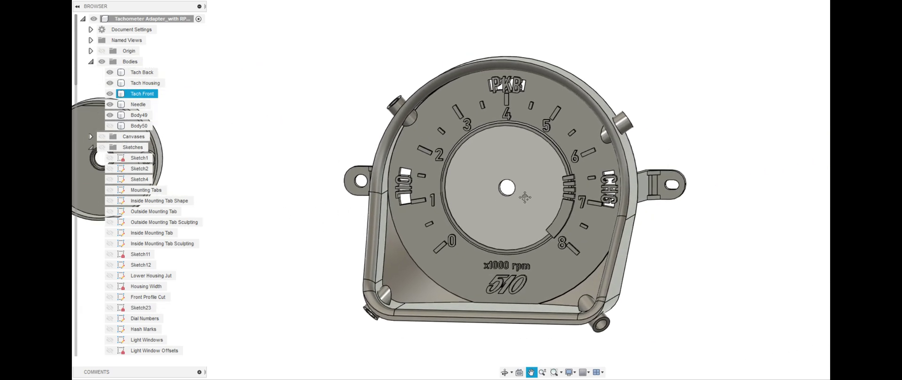
scroll(487, 111, up, 2)
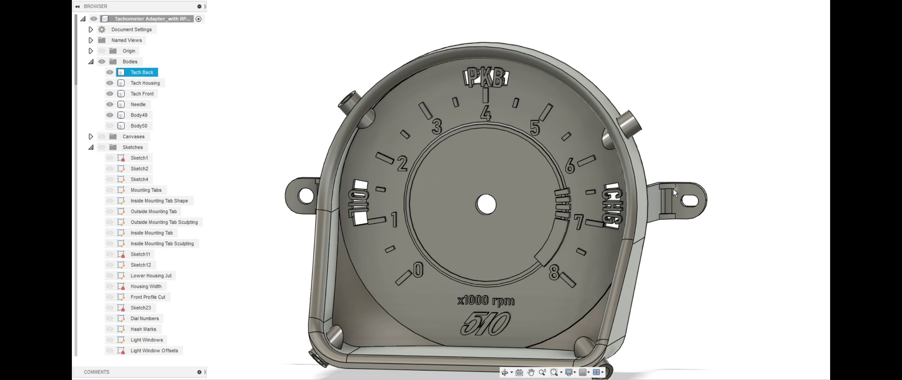
scroll(673, 202, down, 2)
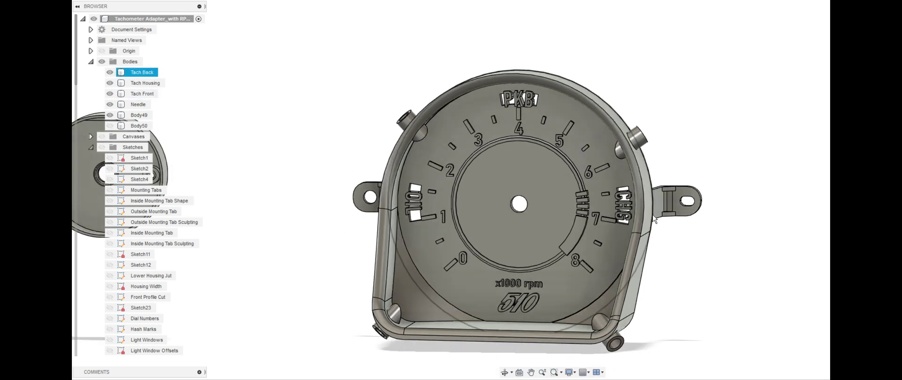
shift+middle_drag(662, 232, 823, 216)
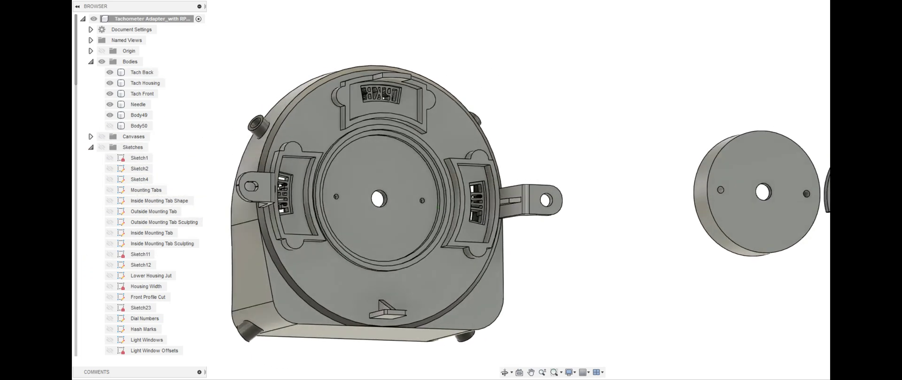
- Hide the Tach Back body to inspect the rear face of Tach Front, and show Tach Back again
click(111, 73)
click(109, 117)
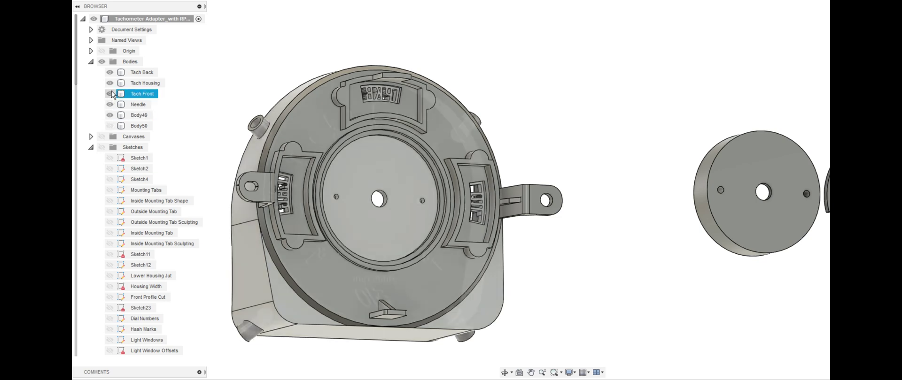
click(112, 77)
click(110, 73)
click(331, 119)
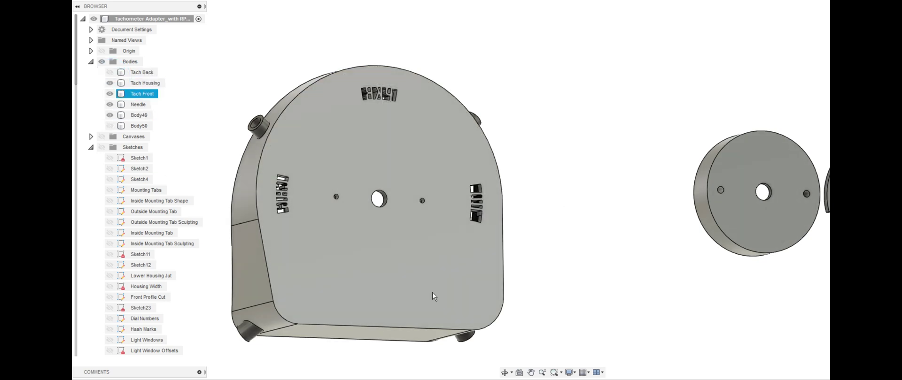
click(113, 84)
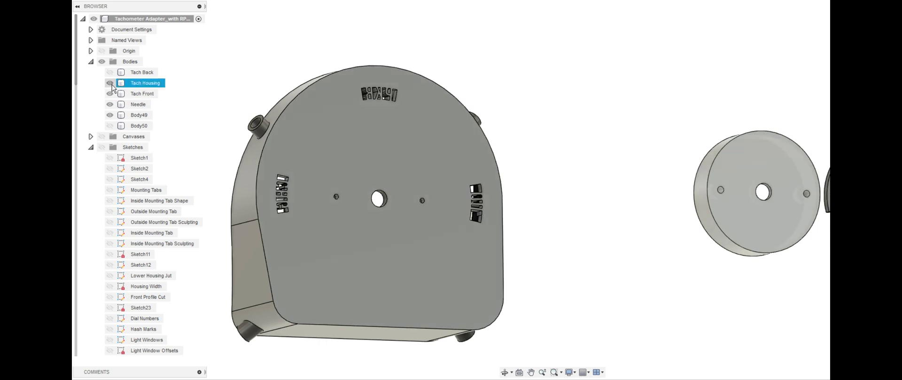
click(110, 72)
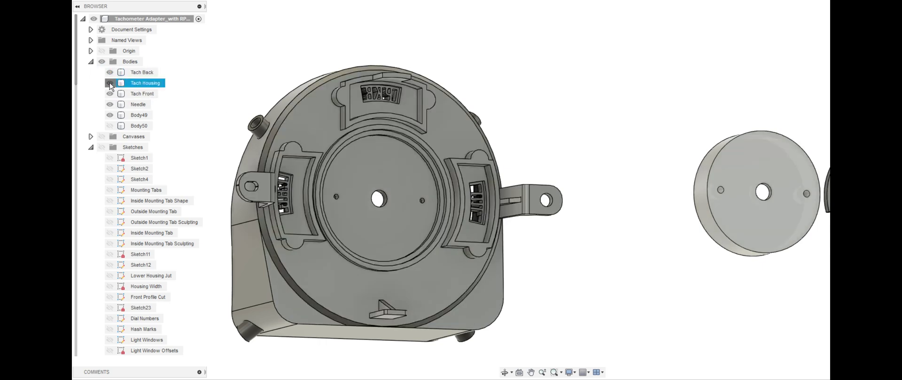
- Hide the Tach Front body and examine the two side mounting tabs of Tach Back and their support ribs
click(109, 83)
click(110, 84)
click(109, 94)
click(109, 94)
click(329, 145)
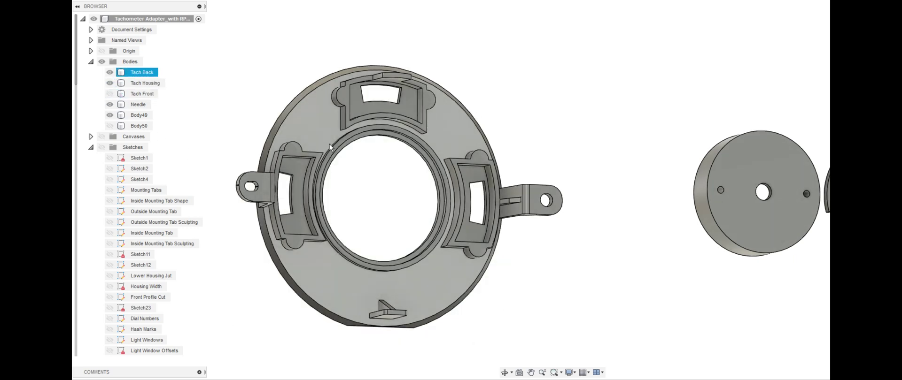
shift+middle_drag(282, 161, 408, 170)
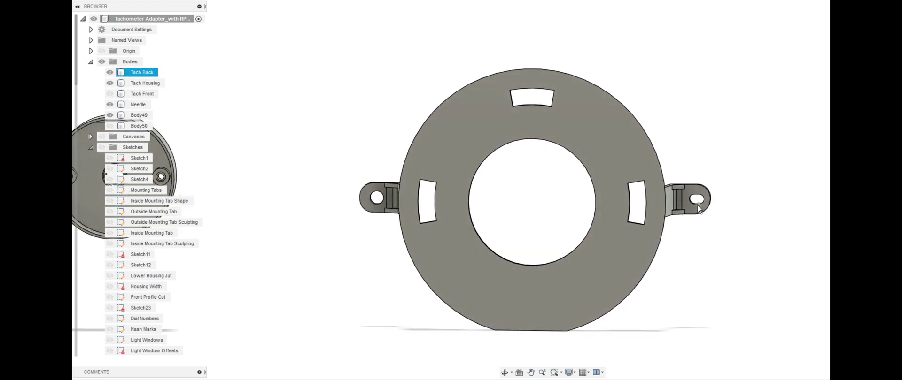
click(689, 228)
mouse_move(689, 227)
shift+middle_down()
mouse_move(691, 219)
mouse_move(691, 251)
mouse_move(678, 225)
shift+middle_up()
click(671, 191)
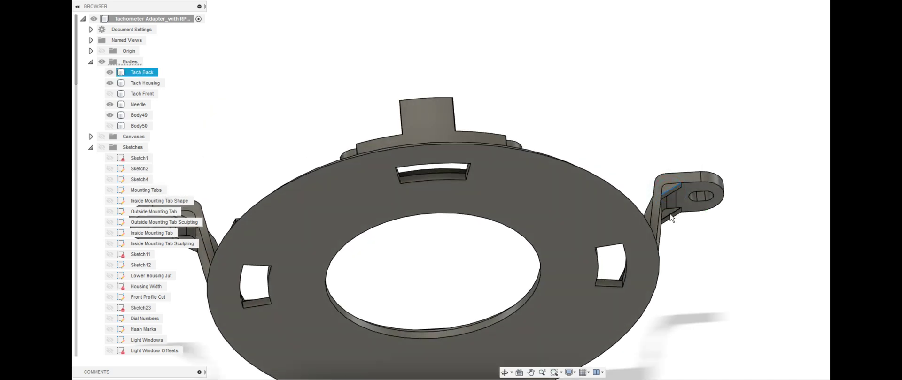
middle_drag(624, 244, 852, 227)
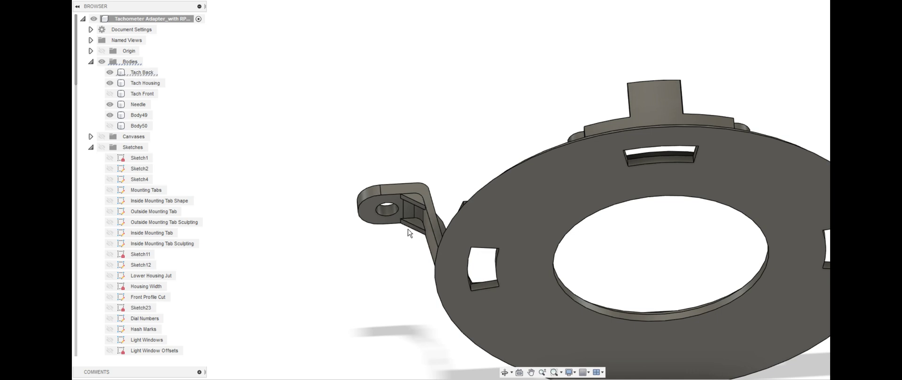
click(412, 225)
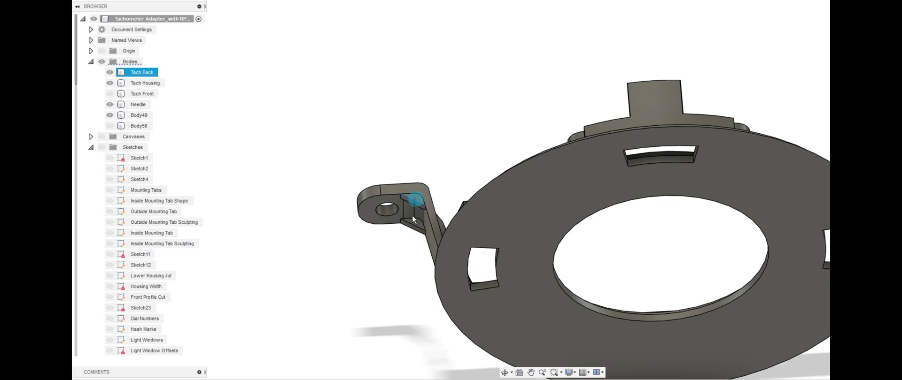
scroll(413, 217, down, 3)
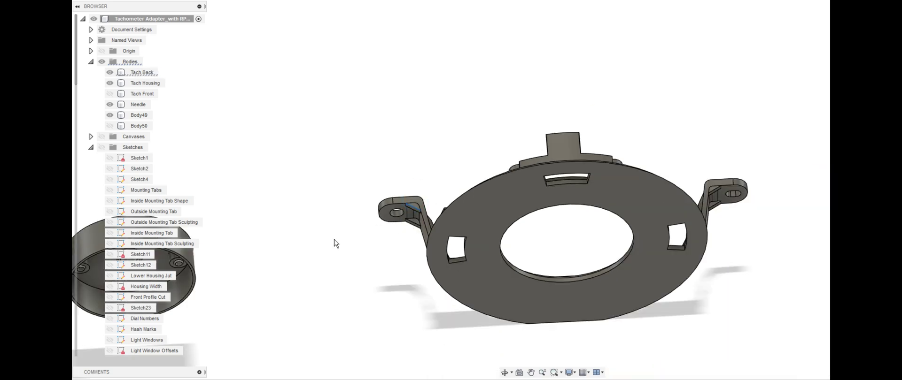
- Examine the inside of the round Tach Housing and of the half-round Body49 cover beside it
middle_drag(334, 240, 645, 134)
shift+middle_drag(423, 71, 495, 44)
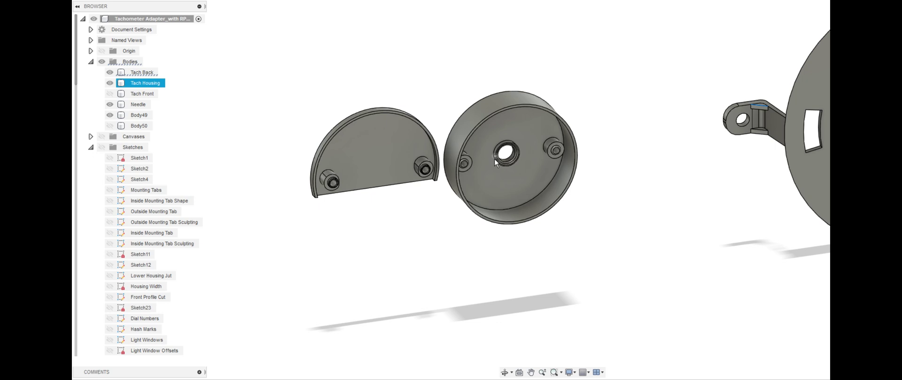
click(533, 128)
click(384, 139)
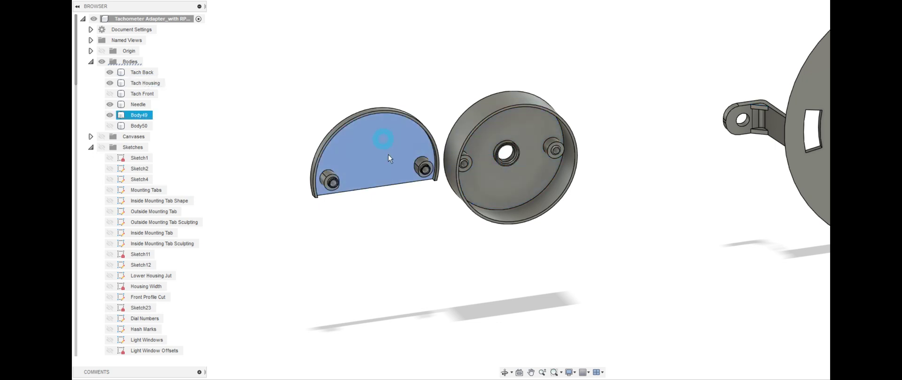
shift+middle_drag(424, 211, 422, 193)
middle_drag(580, 217, 366, 160)
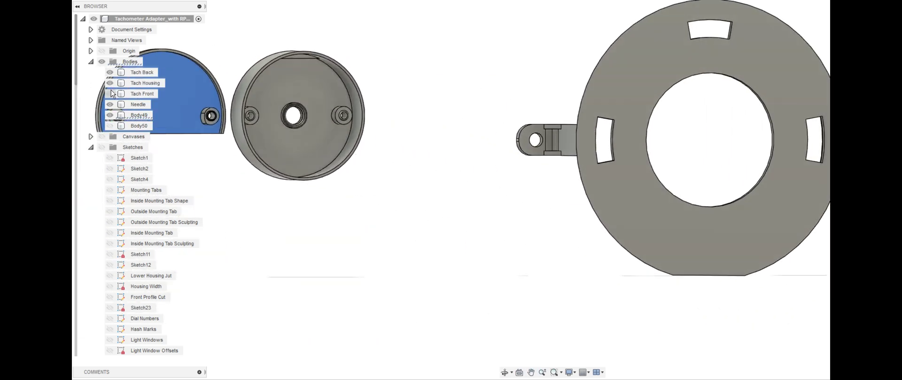
- Show the Tach Front body, hide Tach Back, and inspect the small screw holes in the rear face of Tach Front
click(110, 94)
click(109, 96)
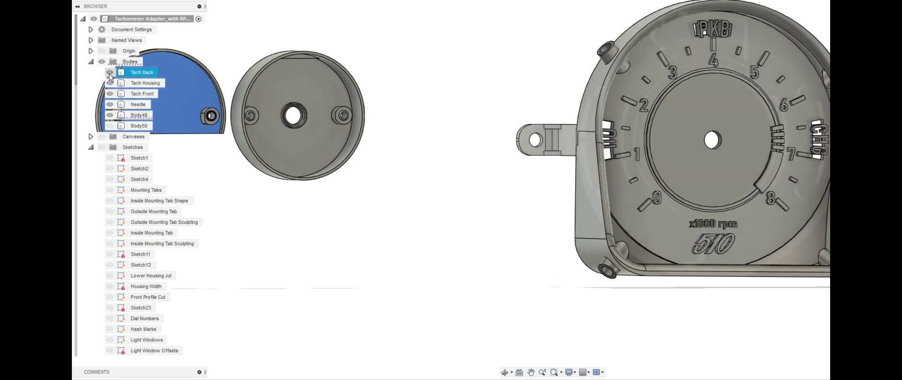
click(109, 73)
shift+middle_drag(341, 116, 618, 144)
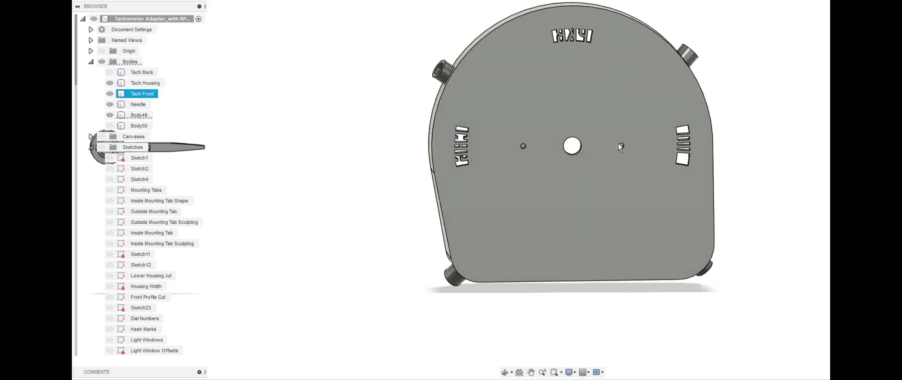
click(620, 144)
scroll(624, 176, down, 3)
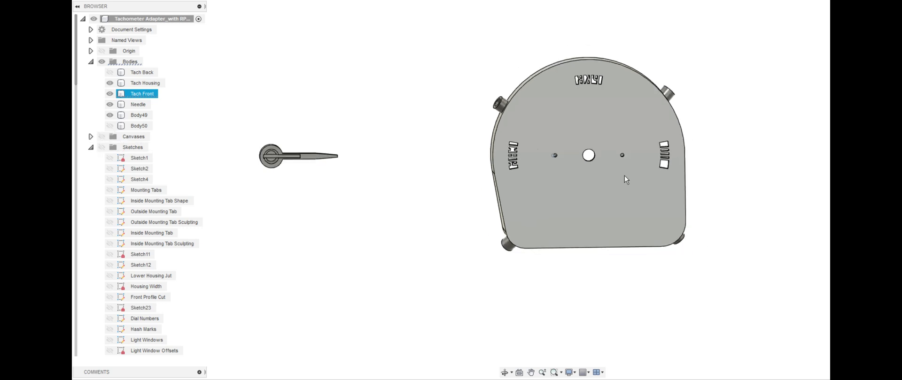
mouse_move(621, 176)
shift+middle_down()
mouse_move(824, 178)
mouse_move(736, 169)
mouse_move(634, 181)
shift+middle_up()
scroll(634, 181, down, 3)
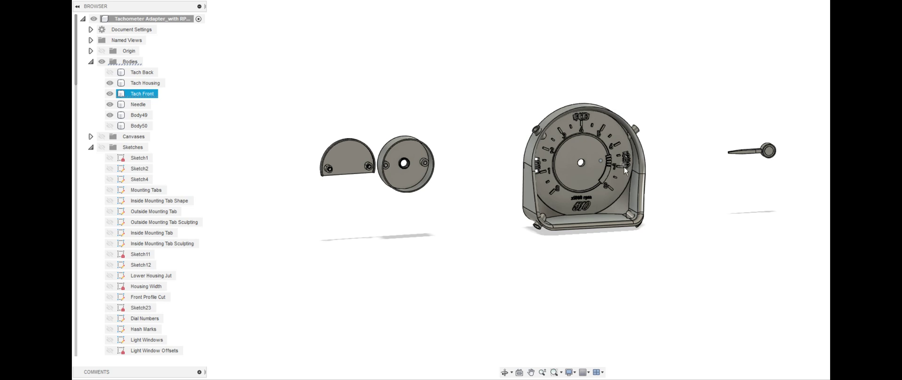
click(657, 235)
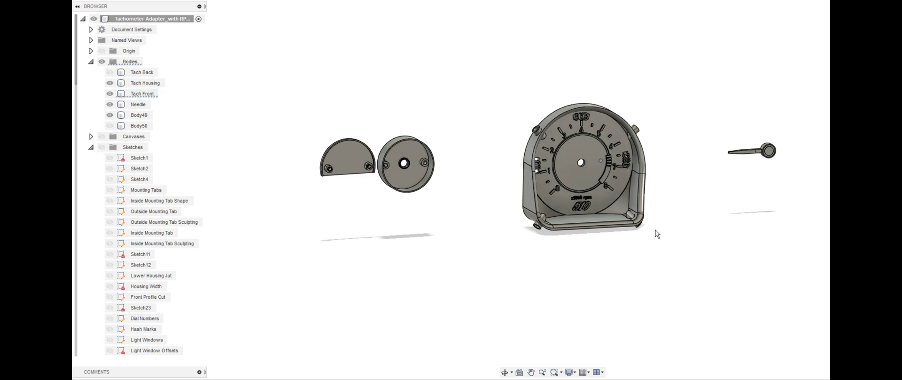
scroll(657, 235, up, 2)
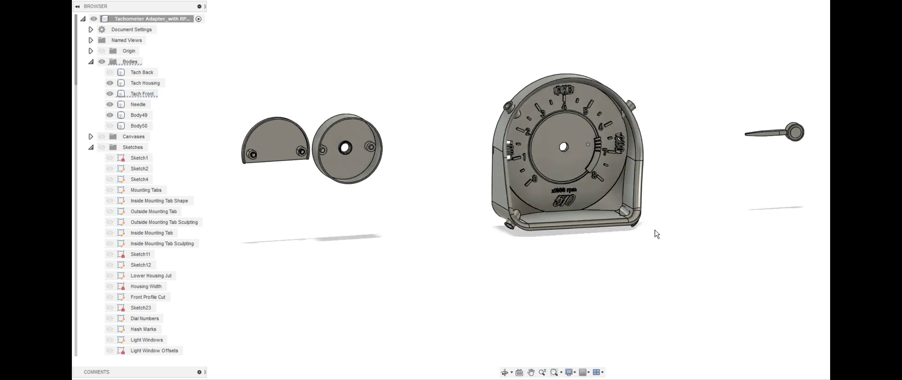
middle_drag(657, 235, 612, 268)
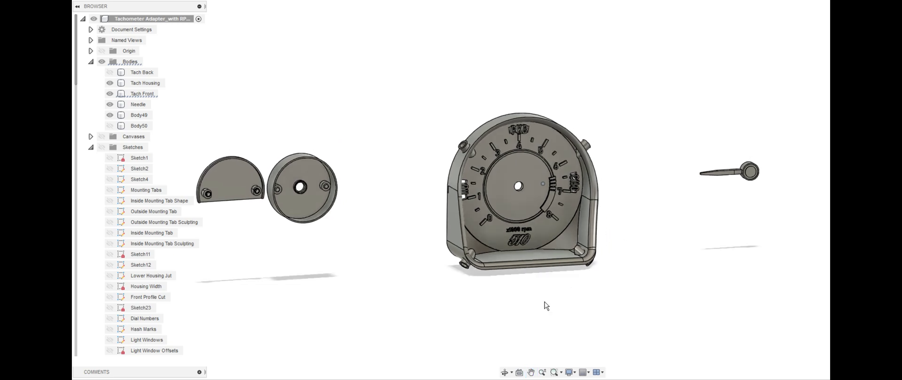
mouse_move(383, 378)
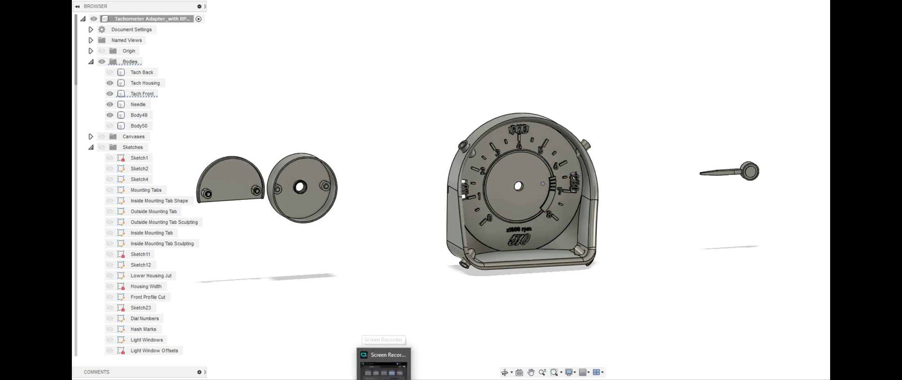